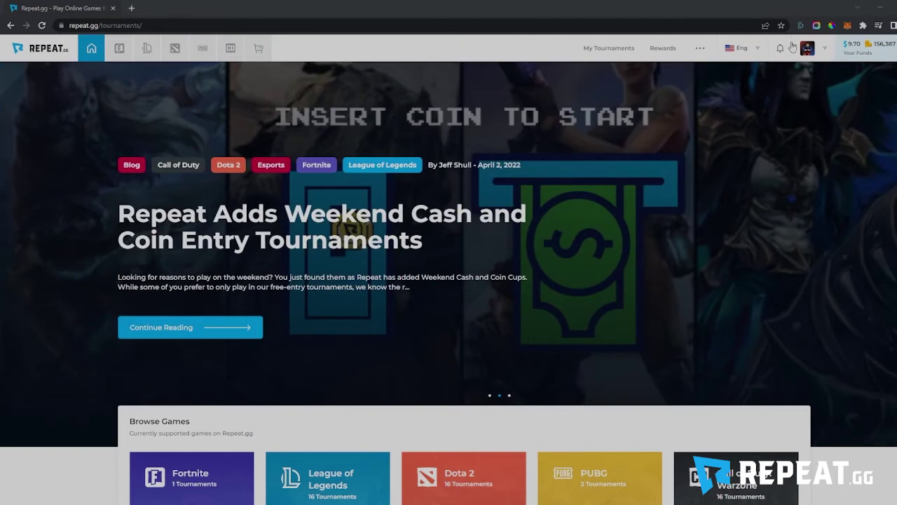
Open My Profile from the avatar menu, scroll through the game stats, and start adding a game account.
{"action": "left_click", "coordinate": [825, 49]}
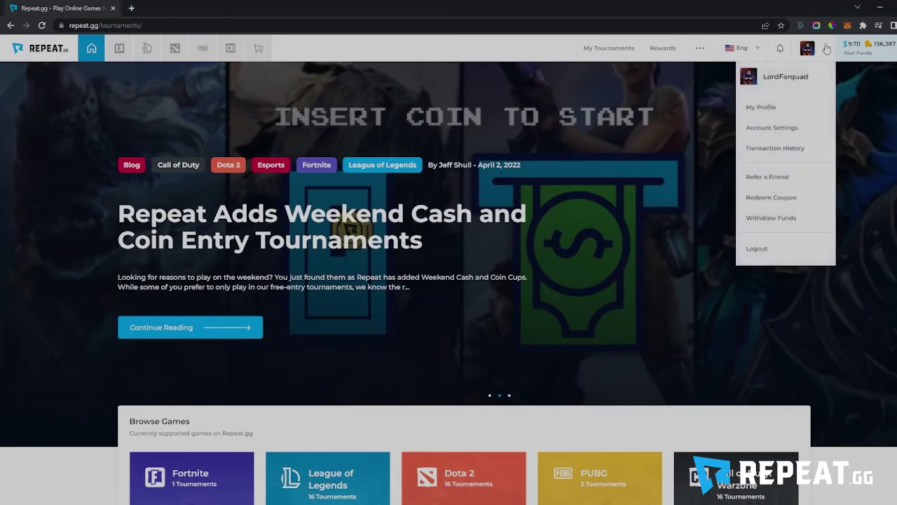
{"action": "left_click", "coordinate": [762, 110]}
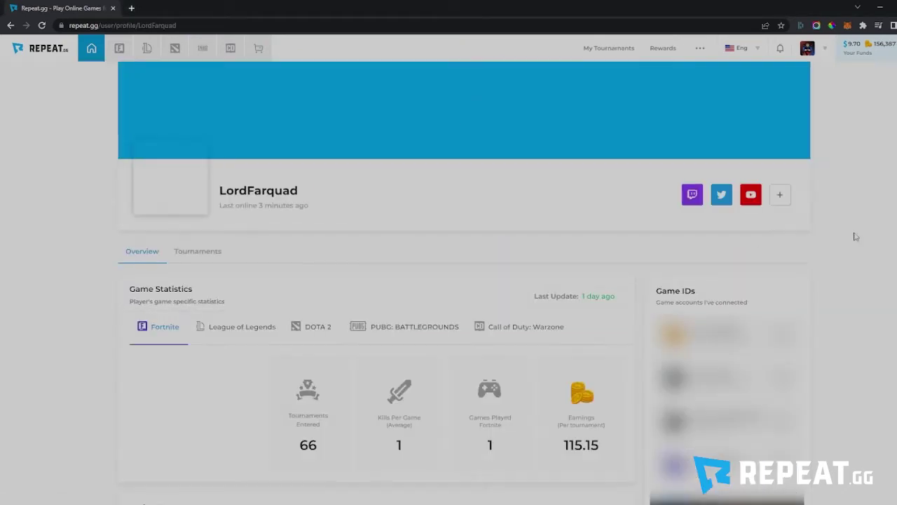
{"action": "scroll", "coordinate": [853, 236], "scroll_direction": "down", "scroll_amount": 2}
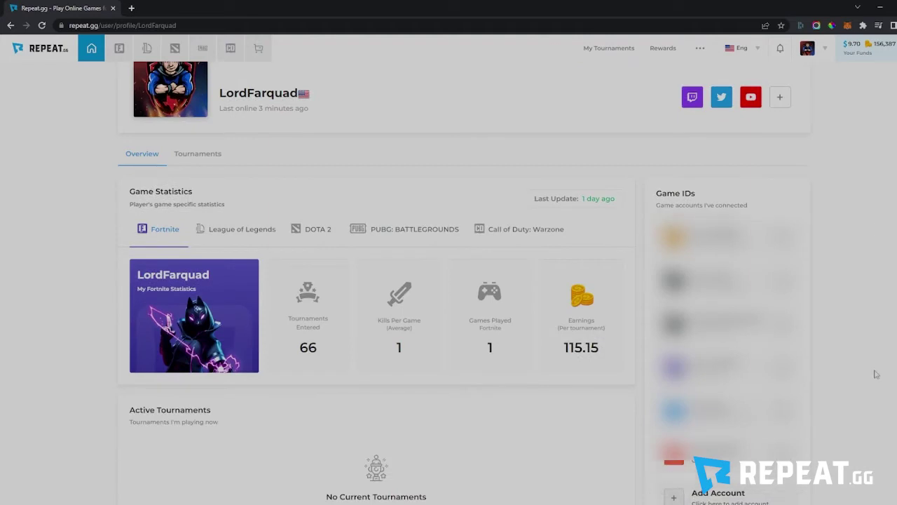
{"action": "scroll", "coordinate": [875, 374], "scroll_direction": "down", "scroll_amount": 2}
{"action": "left_click", "coordinate": [687, 410]}
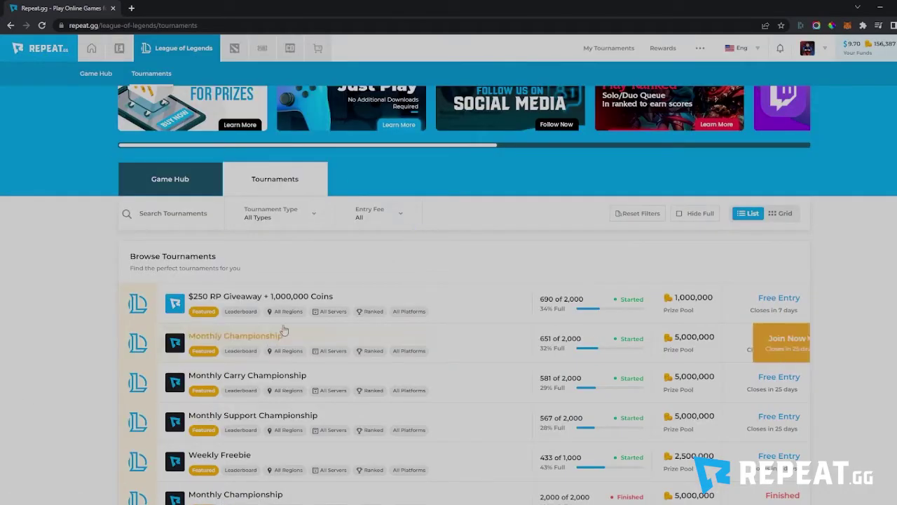
Open the $250 RP Giveaway + 1,000,000 Coins row in Browse Tournaments.
{"action": "left_click", "coordinate": [305, 297]}
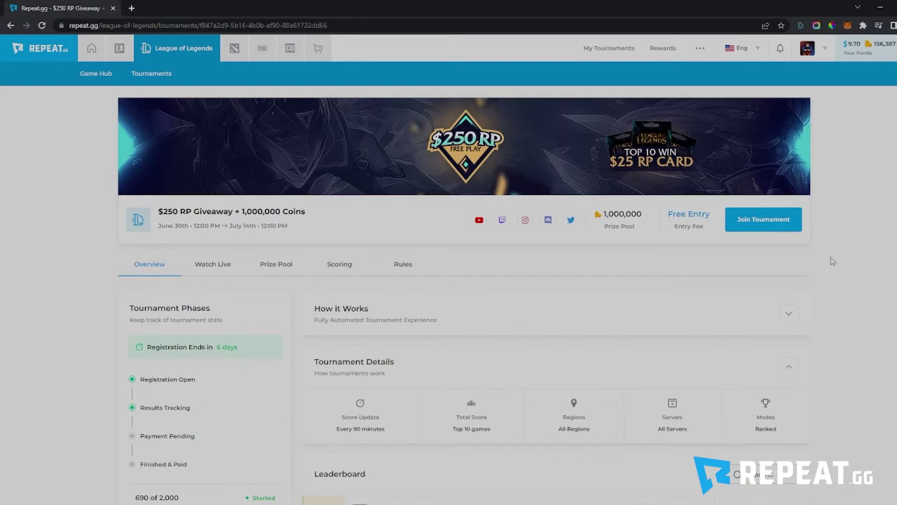
{"action": "left_click", "coordinate": [769, 223]}
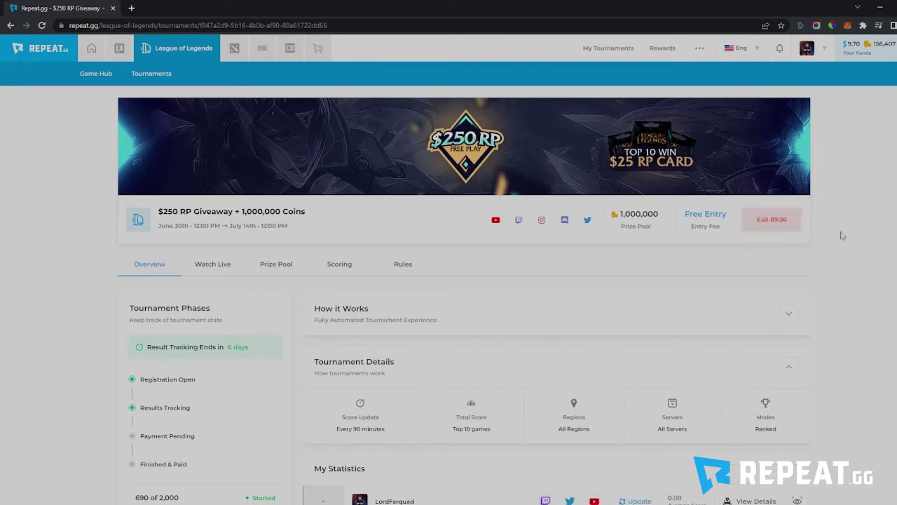
{"action": "scroll", "coordinate": [843, 236], "scroll_direction": "down", "scroll_amount": 3}
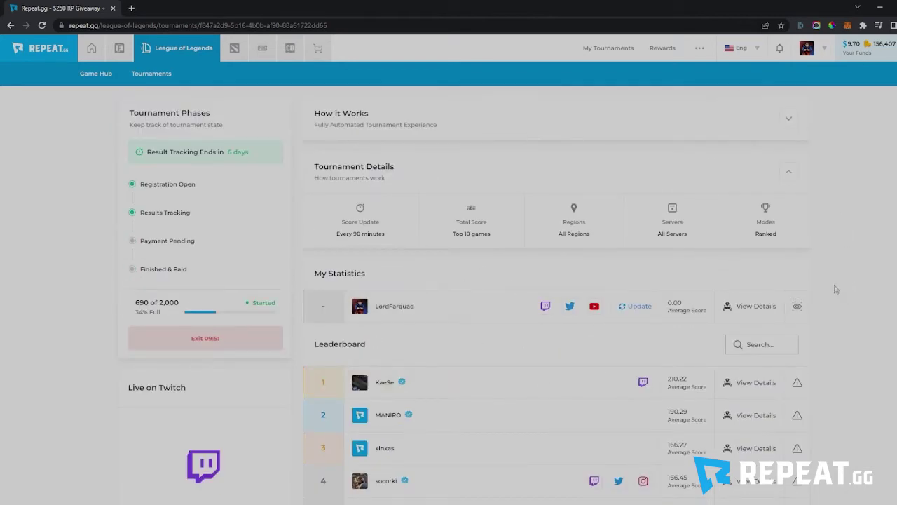
{"action": "scroll", "coordinate": [836, 289], "scroll_direction": "up", "scroll_amount": 3}
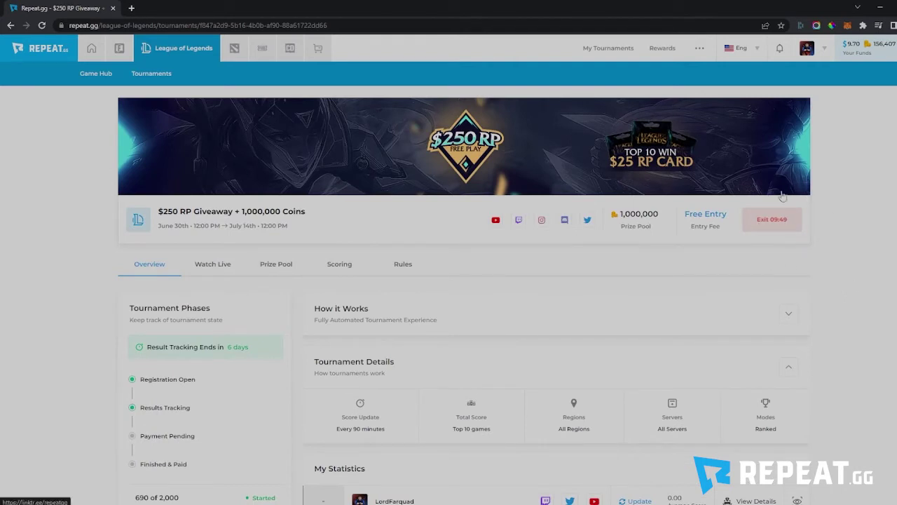
{"action": "left_click", "coordinate": [772, 219]}
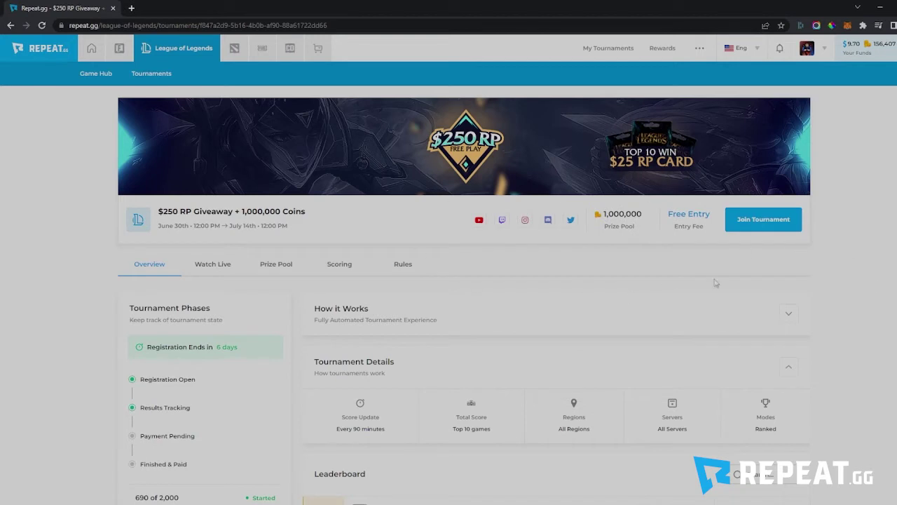
{"action": "left_click", "coordinate": [777, 222]}
Read through the tournament Rules, then scroll the Overview down to the Leaderboard.
{"action": "left_click", "coordinate": [404, 265]}
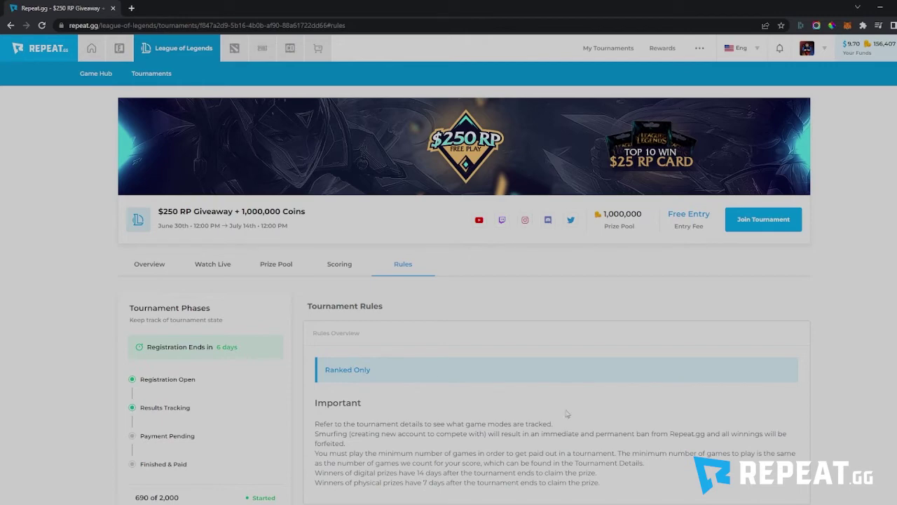
{"action": "scroll", "coordinate": [407, 378], "scroll_direction": "down", "scroll_amount": 3}
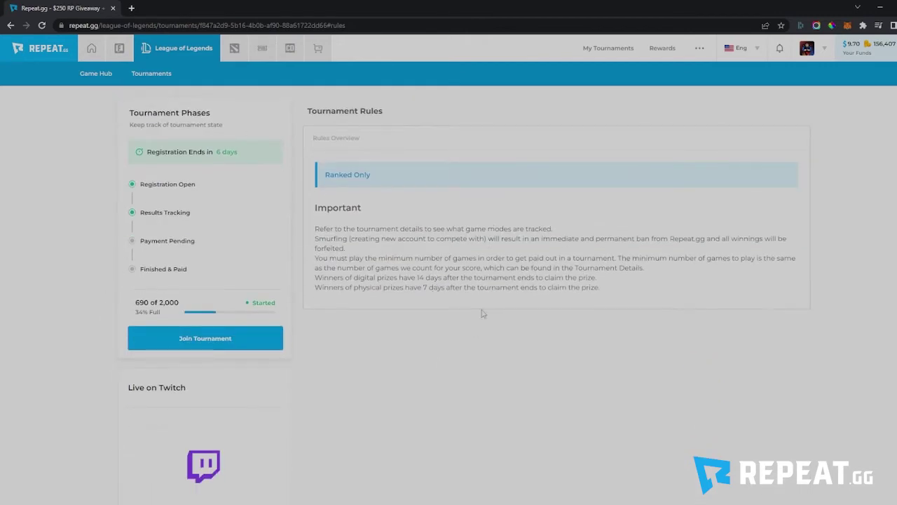
{"action": "scroll", "coordinate": [486, 344], "scroll_direction": "up", "scroll_amount": 2}
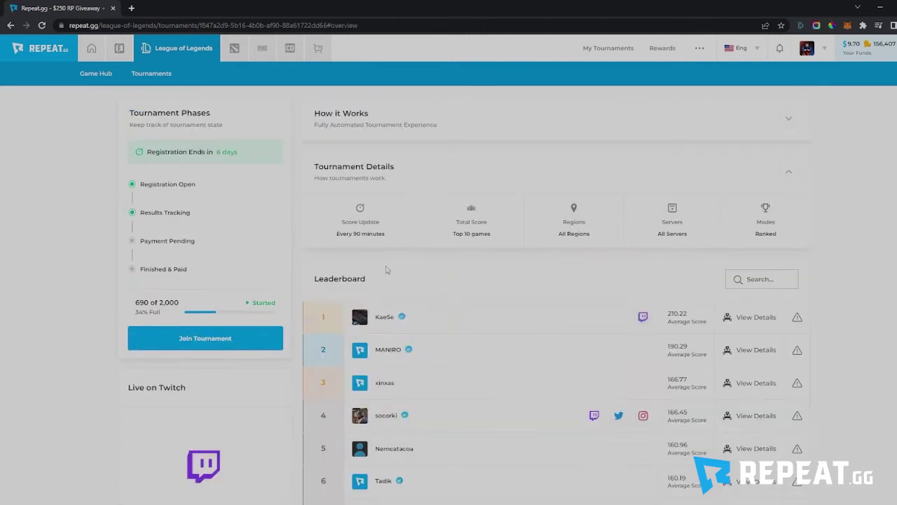
{"action": "scroll", "coordinate": [659, 294], "scroll_direction": "down", "scroll_amount": 2}
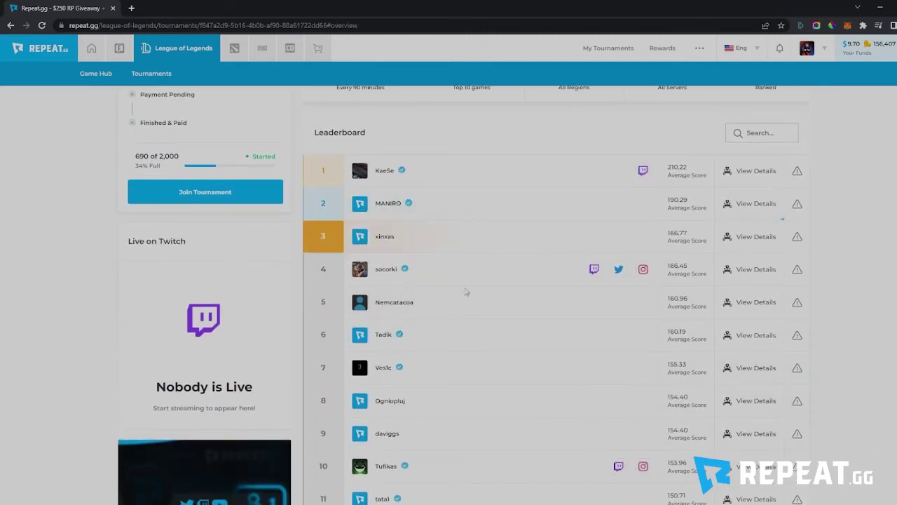
{"action": "left_click", "coordinate": [780, 180]}
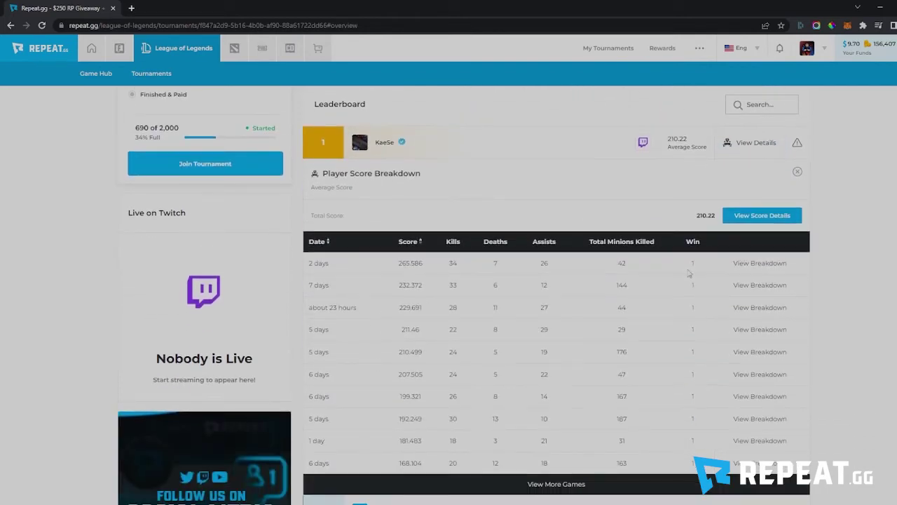
{"action": "scroll", "coordinate": [533, 354], "scroll_direction": "down", "scroll_amount": 2}
{"action": "scroll", "coordinate": [591, 277], "scroll_direction": "down", "scroll_amount": 4}
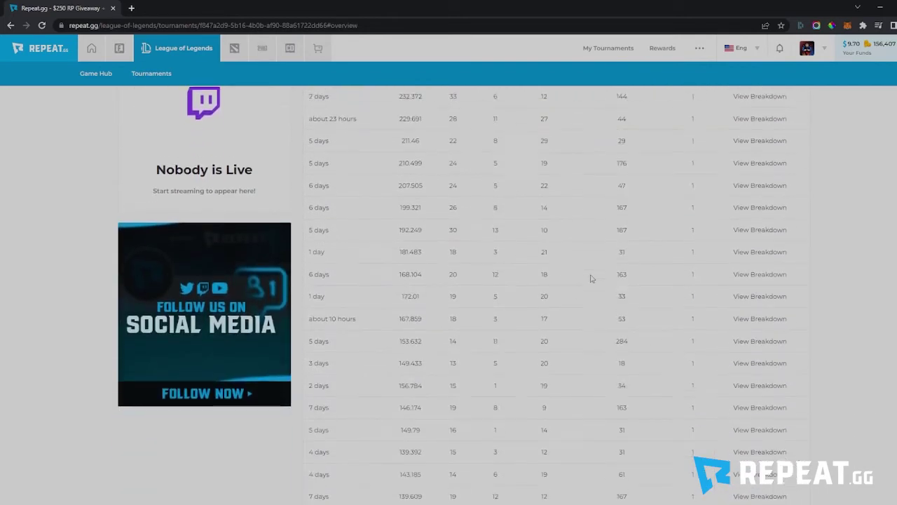
{"action": "scroll", "coordinate": [591, 279], "scroll_direction": "up", "scroll_amount": 3}
{"action": "scroll", "coordinate": [591, 279], "scroll_direction": "up", "scroll_amount": 3}
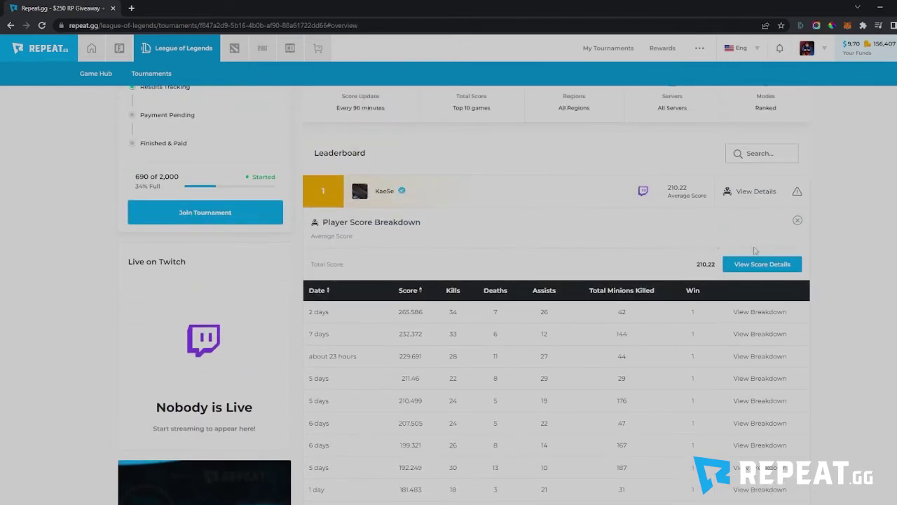
{"action": "left_click", "coordinate": [771, 266]}
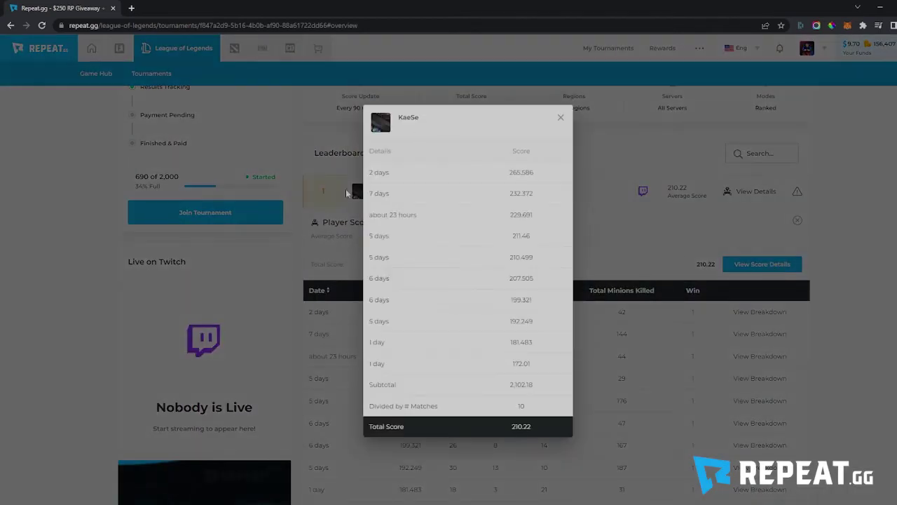
{"action": "left_click", "coordinate": [575, 179]}
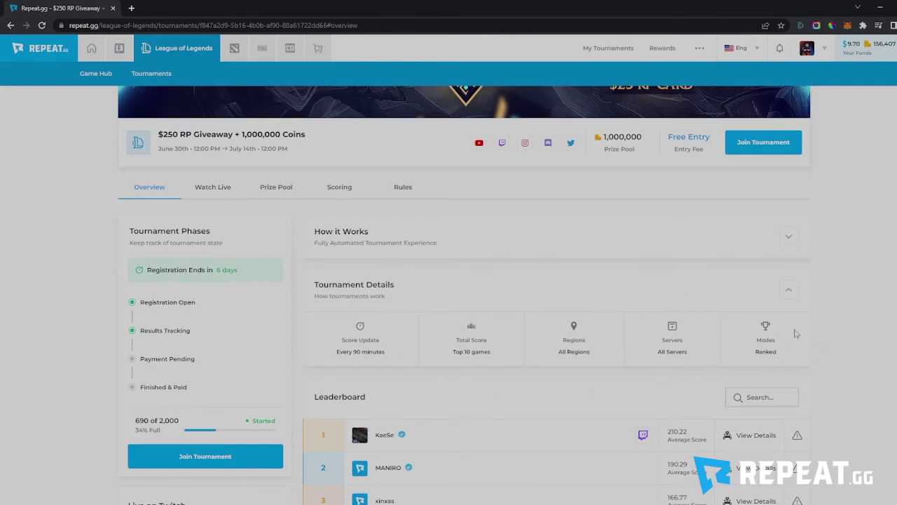
Compare Current and Potential prize pool payouts, then play the Scoring explainer video.
{"action": "left_click", "coordinate": [273, 187]}
{"action": "scroll", "coordinate": [571, 333], "scroll_direction": "down", "scroll_amount": 1}
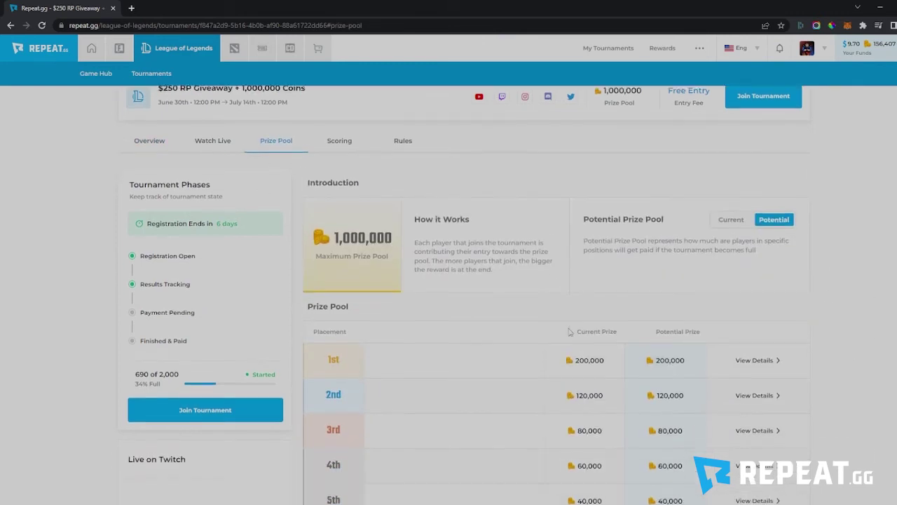
{"action": "left_click", "coordinate": [727, 221]}
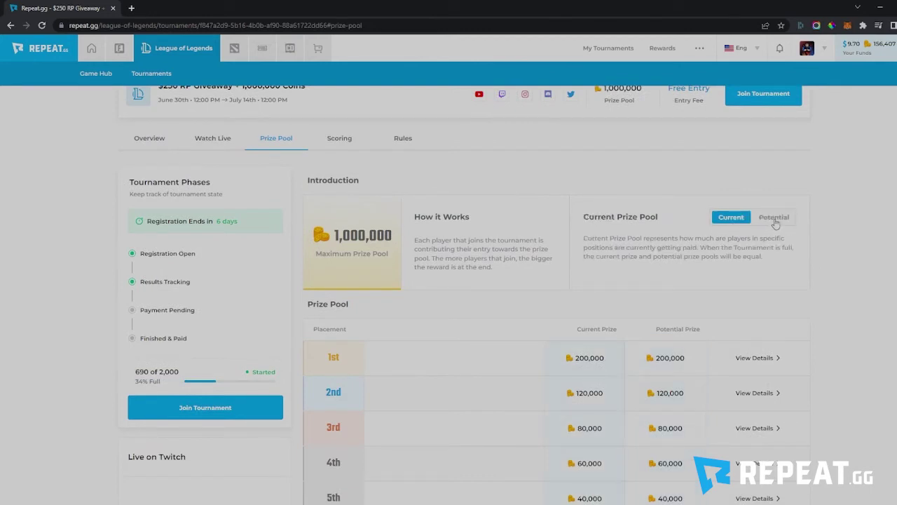
{"action": "left_click", "coordinate": [774, 223]}
{"action": "left_click", "coordinate": [773, 218]}
{"action": "left_click", "coordinate": [731, 217]}
{"action": "left_click", "coordinate": [774, 217]}
{"action": "left_click", "coordinate": [729, 218]}
{"action": "left_click", "coordinate": [776, 220]}
{"action": "left_click", "coordinate": [339, 147]}
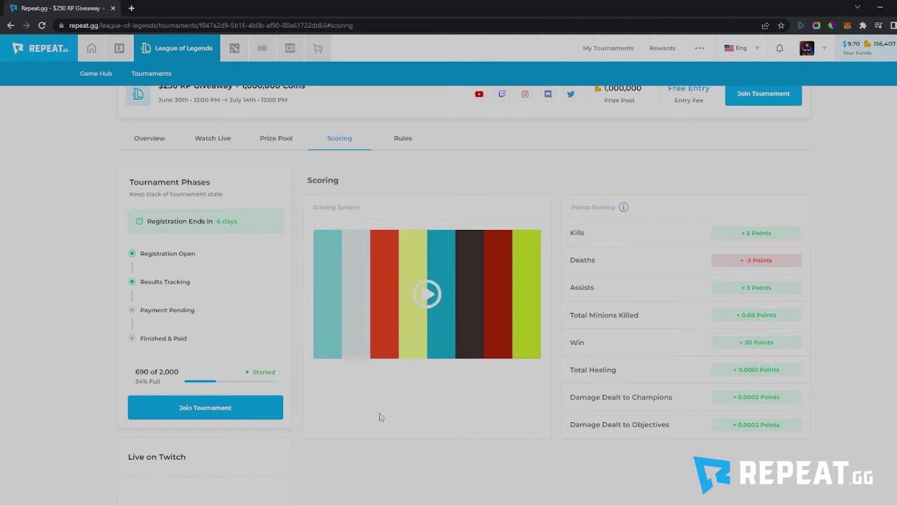
{"action": "left_click", "coordinate": [429, 296]}
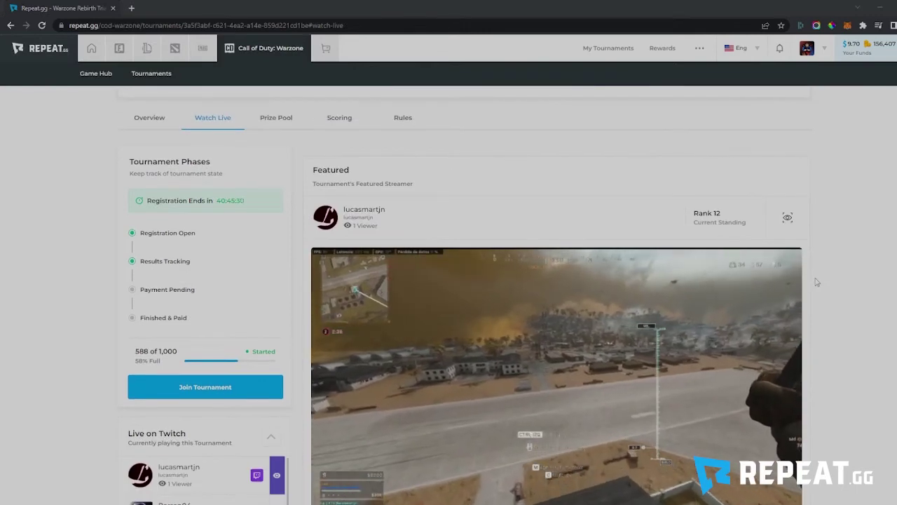
Scroll the Warzone tournament's Watch Live tab down to the All Streams list.
{"action": "scroll", "coordinate": [817, 281], "scroll_direction": "down", "scroll_amount": 3}
{"action": "scroll", "coordinate": [817, 281], "scroll_direction": "down", "scroll_amount": 1}
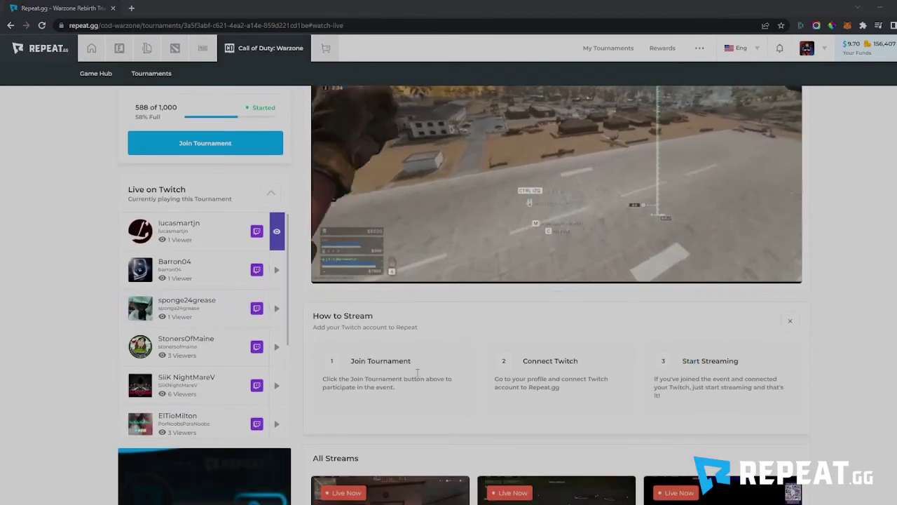
{"action": "scroll", "coordinate": [628, 298], "scroll_direction": "down", "scroll_amount": 2}
{"action": "scroll", "coordinate": [628, 298], "scroll_direction": "down", "scroll_amount": 2}
{"action": "scroll", "coordinate": [733, 294], "scroll_direction": "down", "scroll_amount": 2}
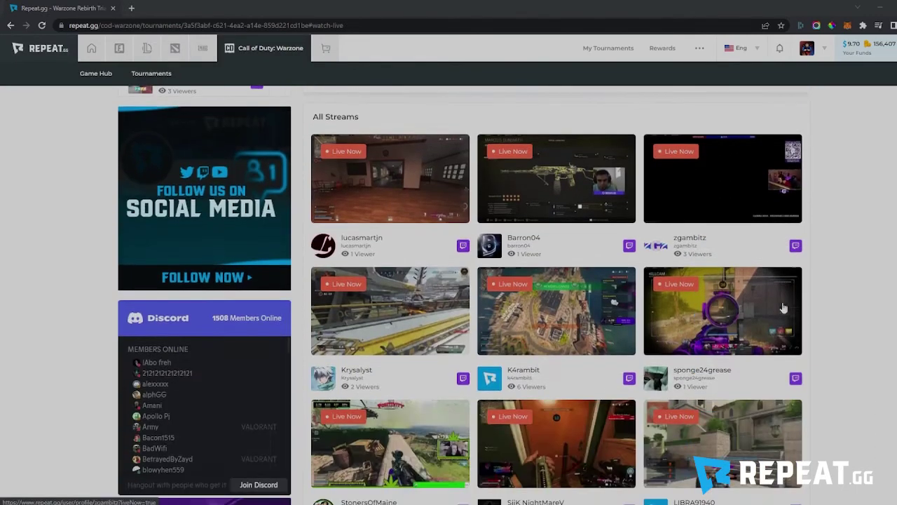
{"action": "scroll", "coordinate": [712, 301], "scroll_direction": "down", "scroll_amount": 3}
{"action": "scroll", "coordinate": [738, 305], "scroll_direction": "up", "scroll_amount": 1}
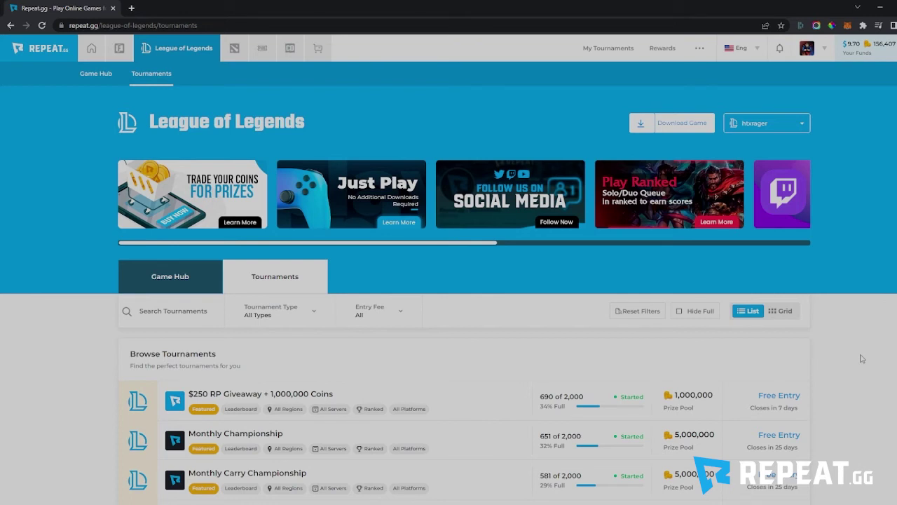
Browse the Marketplace's featured gift cards, then go to the Call of Duty: Warzone hub.
{"action": "left_click", "coordinate": [319, 49]}
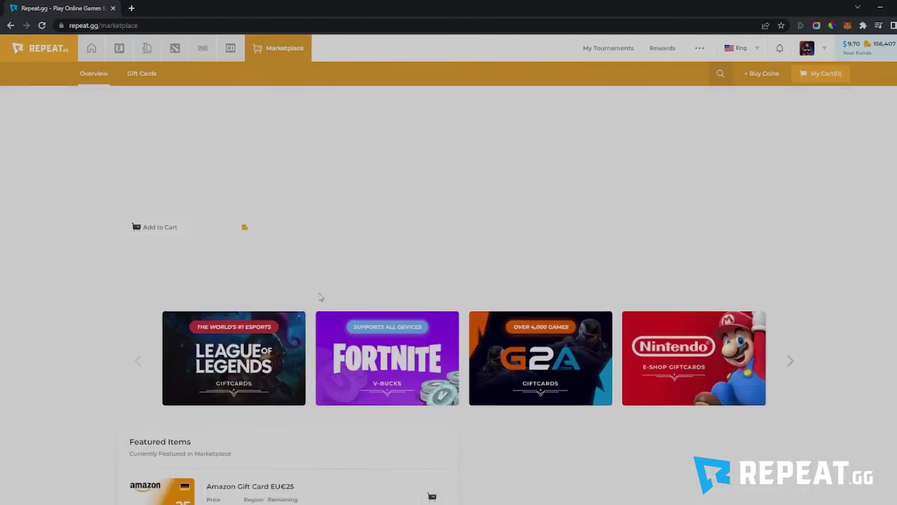
{"action": "scroll", "coordinate": [256, 343], "scroll_direction": "down", "scroll_amount": 6}
{"action": "scroll", "coordinate": [280, 226], "scroll_direction": "up", "scroll_amount": 2}
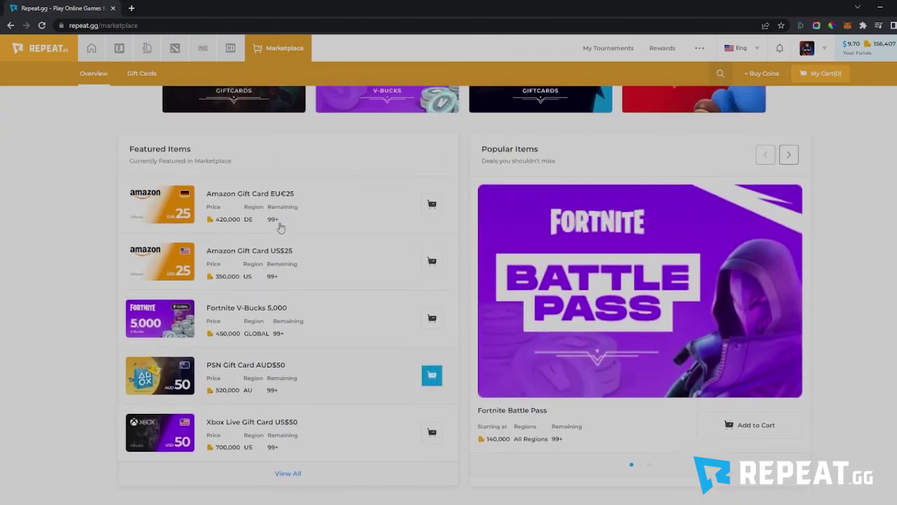
{"action": "left_click", "coordinate": [231, 48]}
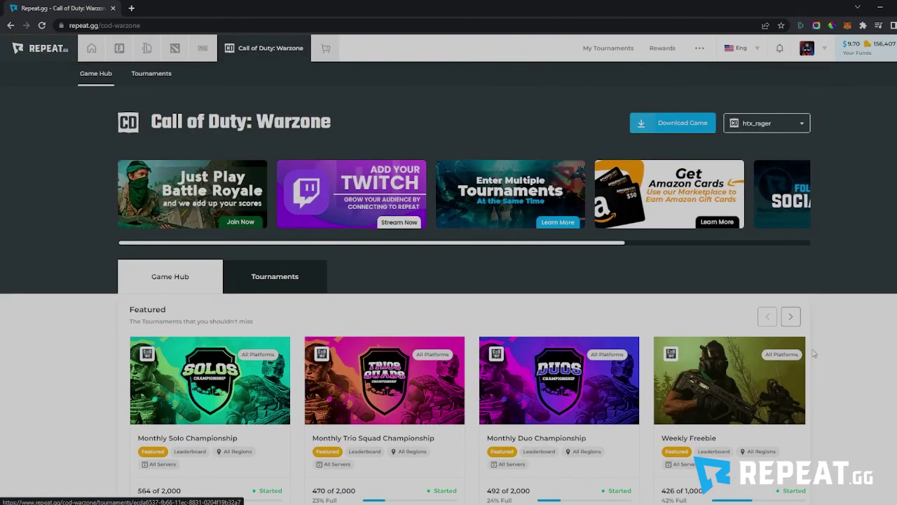
Scroll past the Warzone Game Hub's featured tournament cards toward the Tournaments tab.
{"action": "scroll", "coordinate": [858, 341], "scroll_direction": "down", "scroll_amount": 2}
{"action": "scroll", "coordinate": [838, 346], "scroll_direction": "down", "scroll_amount": 2}
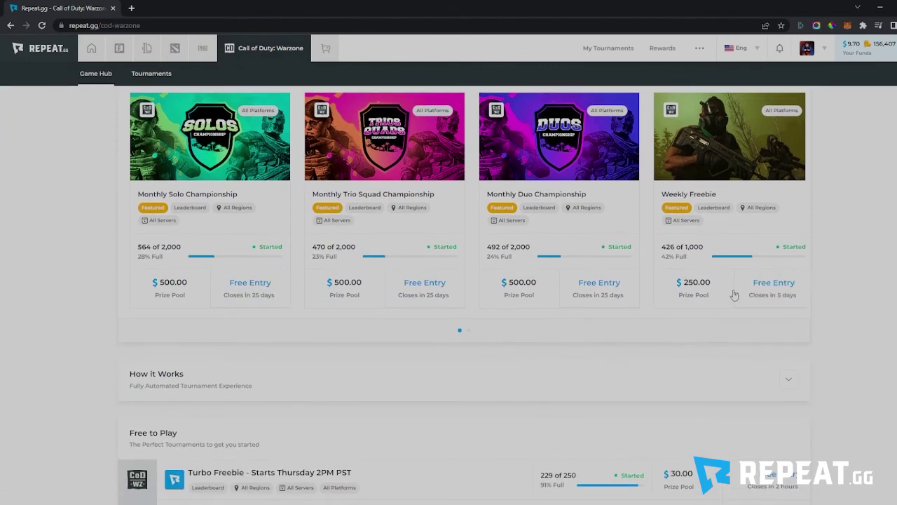
{"action": "mouse_move", "coordinate": [802, 232]}
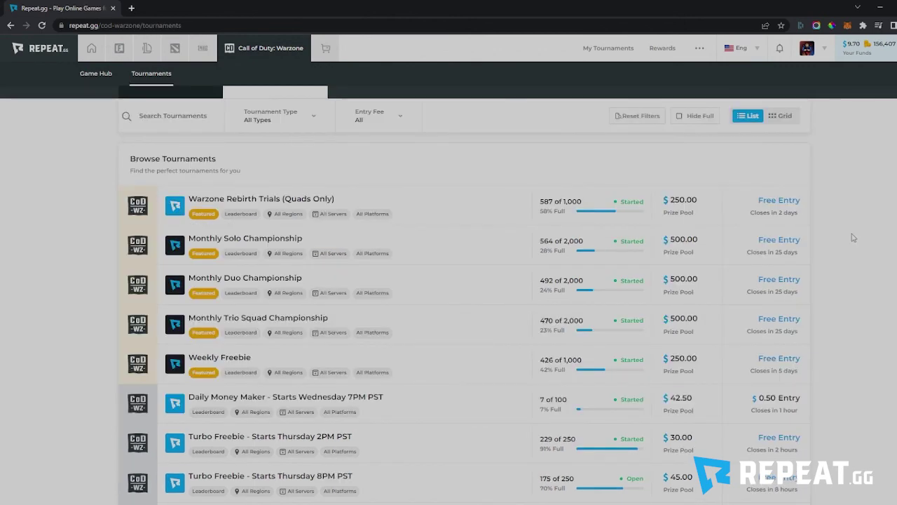